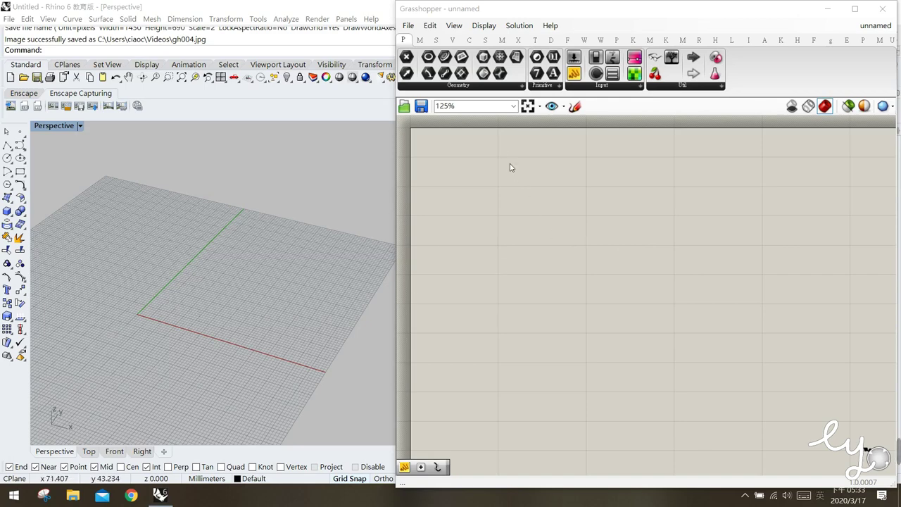
# Add a Construct Point component to the empty canvas and reposition it, leaving room beside its inputs.
pyautogui.click(453, 40)
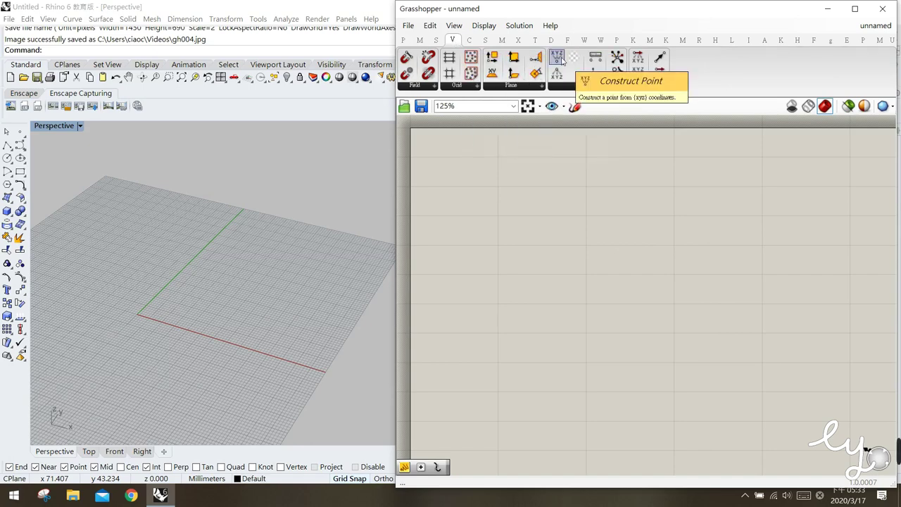
pyautogui.moveTo(557, 59); pyautogui.dragTo(545, 198)
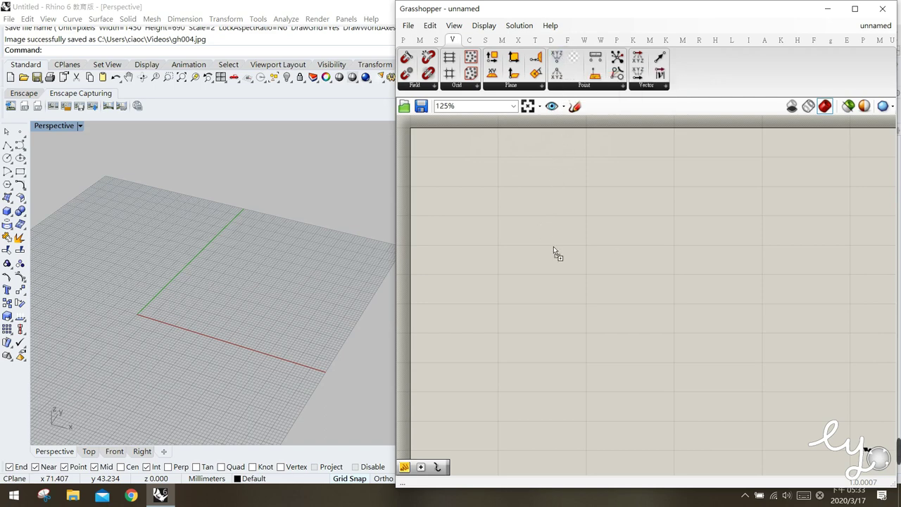
pyautogui.moveTo(553, 247); pyautogui.dragTo(554, 248)
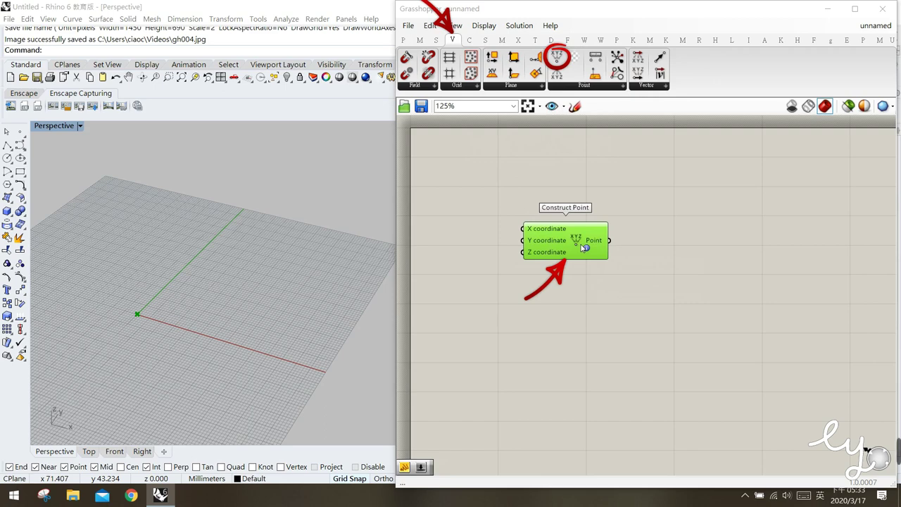
pyautogui.click(557, 296)
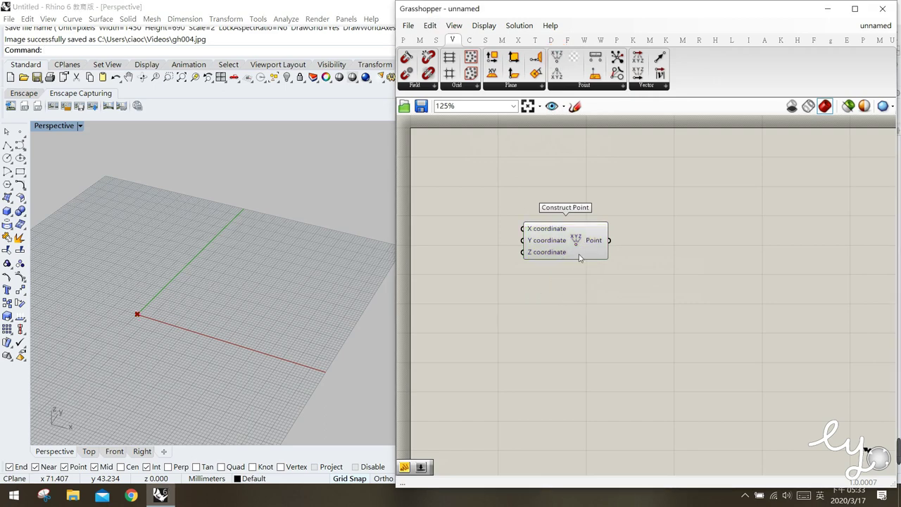
pyautogui.moveTo(575, 244)
pyautogui.moveTo(534, 232)
pyautogui.moveTo(574, 249); pyautogui.dragTo(612, 220)
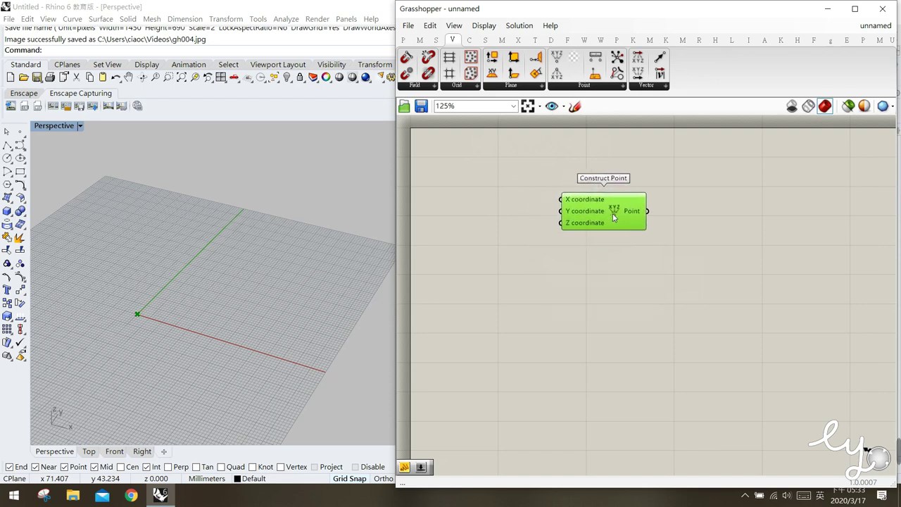
# Create a number slider from 0 to 10 set to 5 and connect it to the point's X coordinate.
pyautogui.doubleClick(472, 196)
pyautogui.write('0')
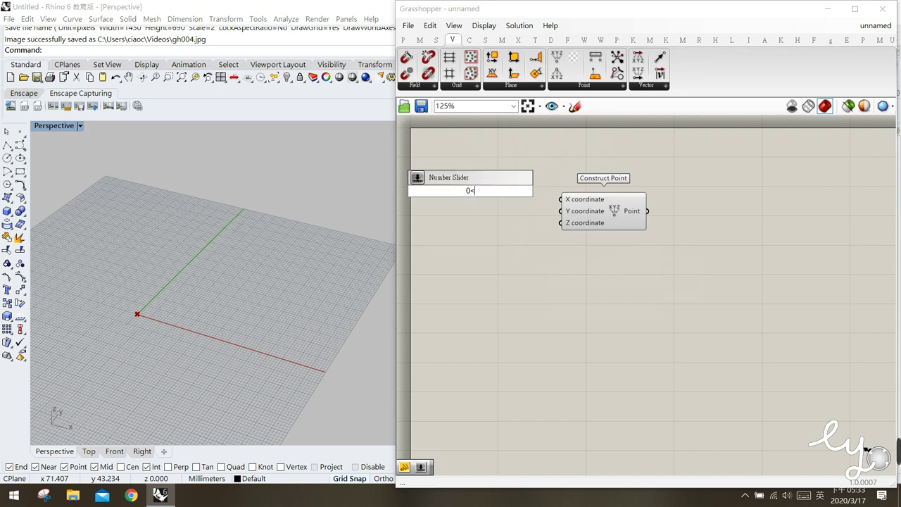
pyautogui.write('<5<10')
pyautogui.press('Return')
pyautogui.moveTo(472, 194); pyautogui.dragTo(611, 224)
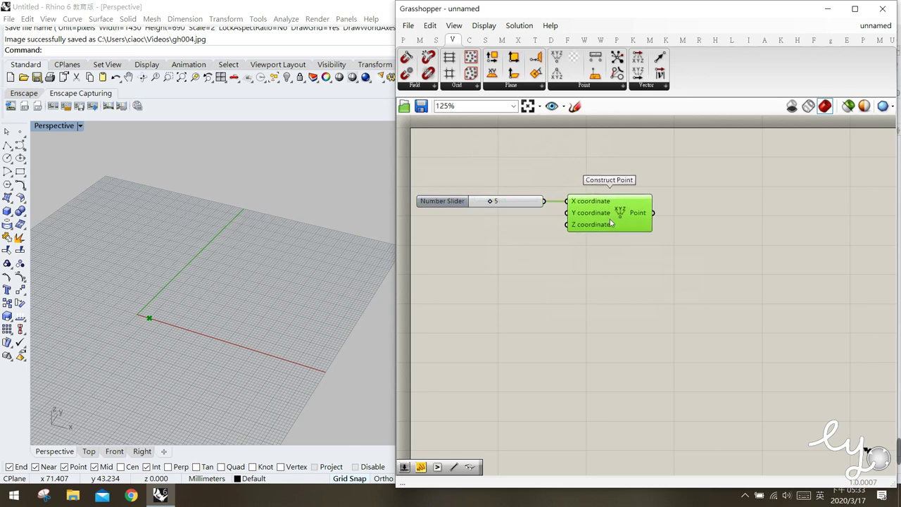
pyautogui.click(603, 273)
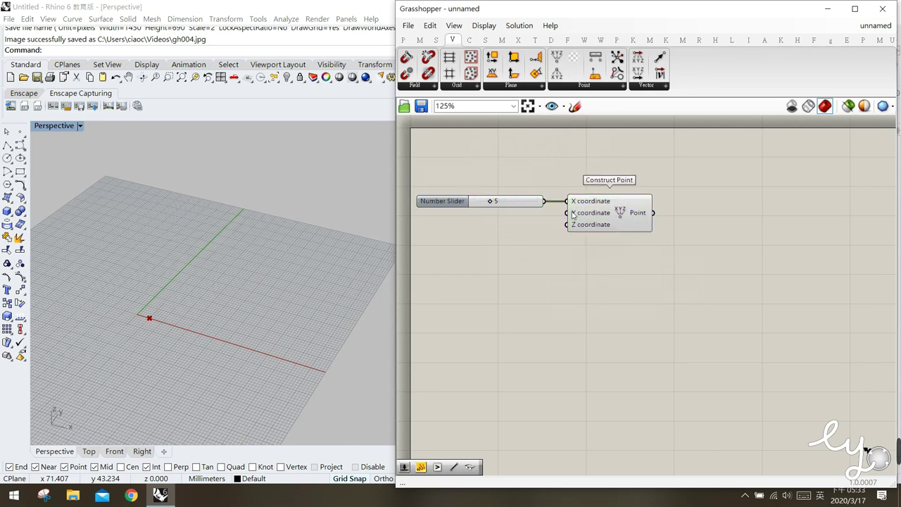
# Add a second Construct Point component below the first, duplicate it below for a third, and align the second with the first.
pyautogui.moveTo(572, 214)
pyautogui.moveTo(619, 237)
pyautogui.moveTo(557, 60); pyautogui.dragTo(621, 281)
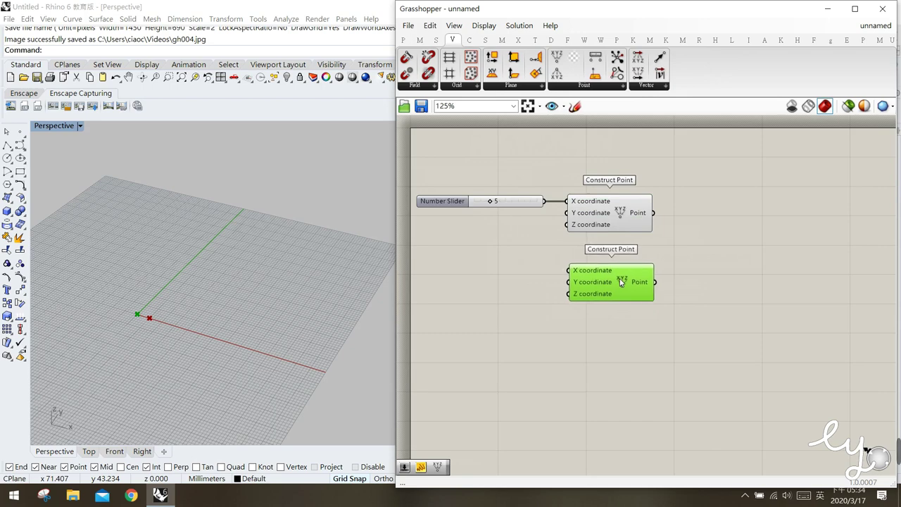
pyautogui.click(639, 340)
pyautogui.click(626, 290)
pyautogui.moveTo(632, 282); pyautogui.dragTo(632, 363)
pyautogui.click(548, 359)
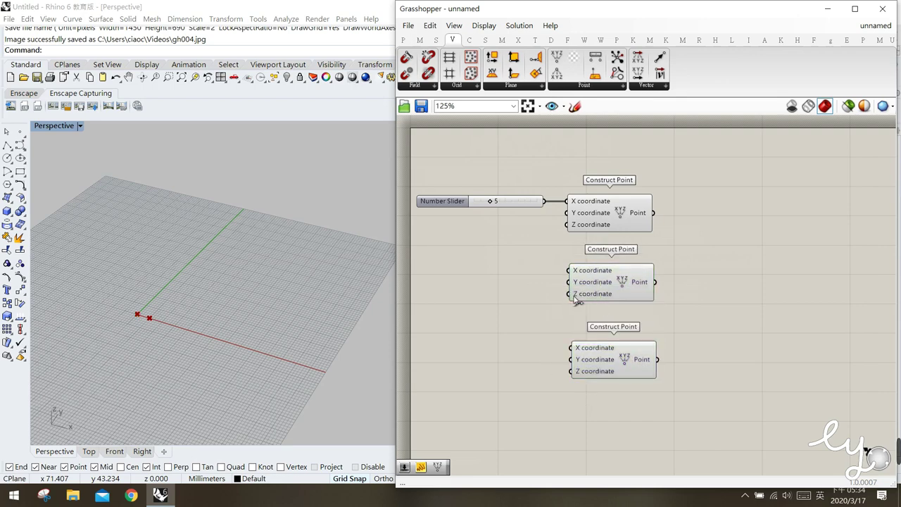
pyautogui.moveTo(587, 272); pyautogui.dragTo(585, 277)
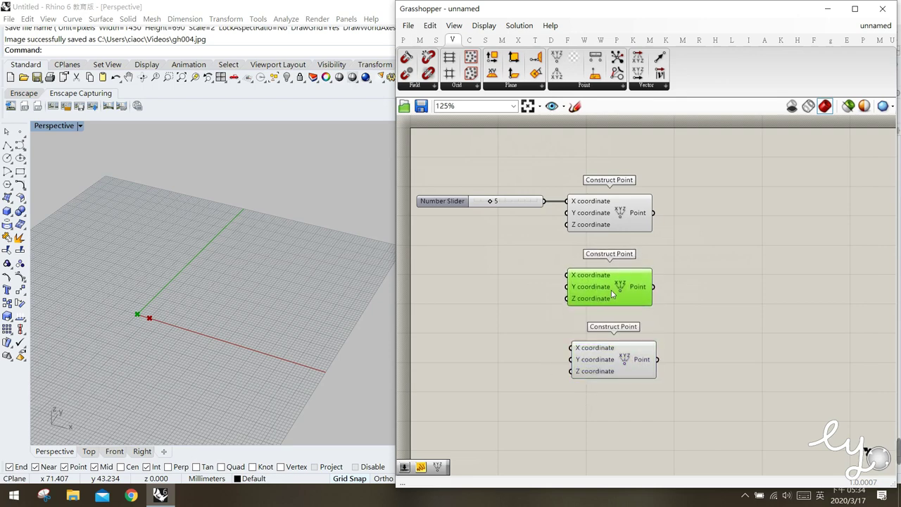
# Create a number slider from 0 to 50 set to 20 and connect it to the second point's X coordinate.
pyautogui.doubleClick(501, 280)
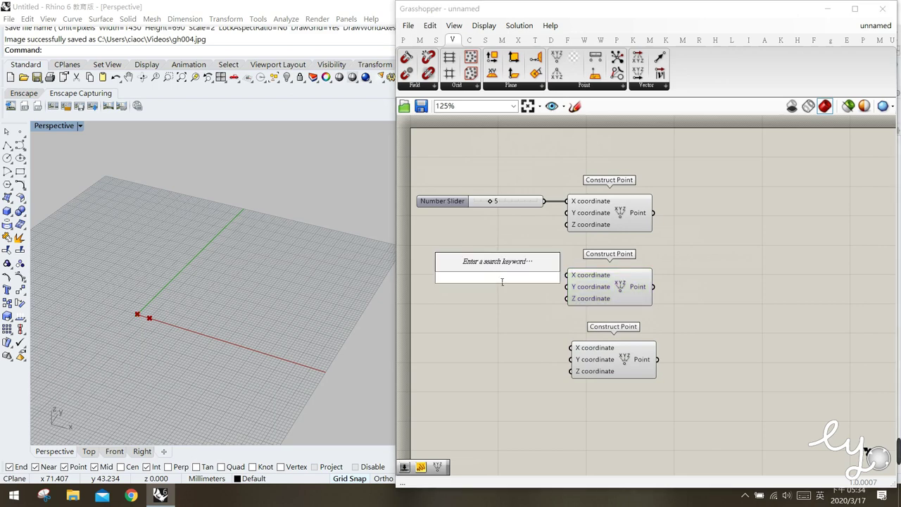
pyautogui.write('2')
pyautogui.press('BackSpace')
pyautogui.write('0<20<50')
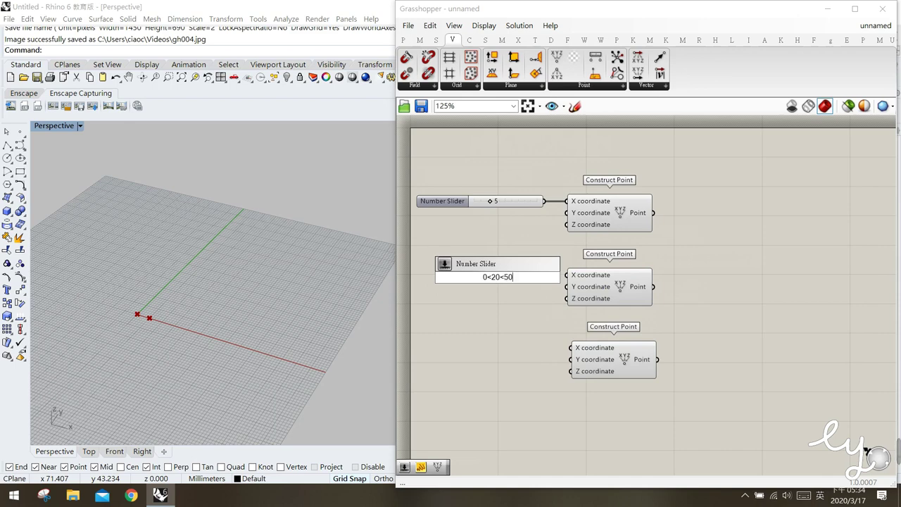
pyautogui.press('Return')
pyautogui.moveTo(539, 283); pyautogui.dragTo(530, 281)
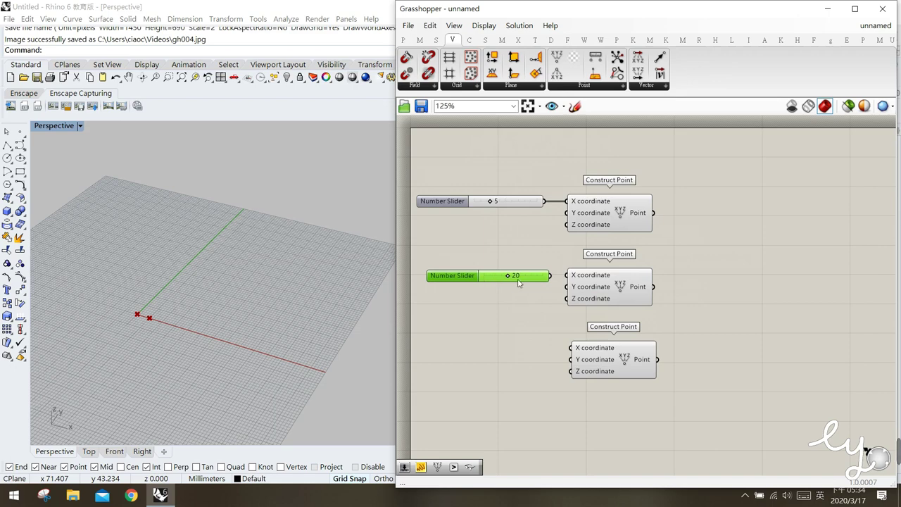
pyautogui.moveTo(567, 275); pyautogui.dragTo(529, 281)
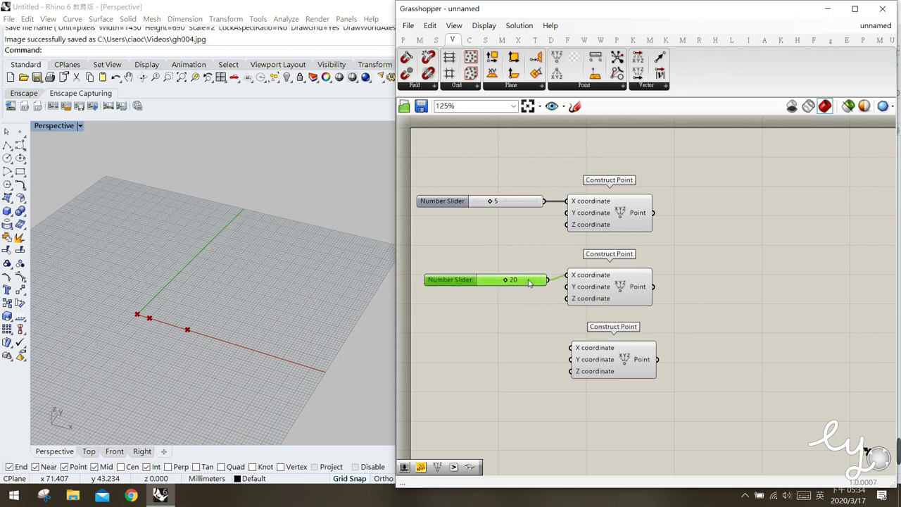
# Duplicate the 20 slider below itself and connect the copy to the second point's Y coordinate.
pyautogui.moveTo(528, 283); pyautogui.dragTo(568, 286)
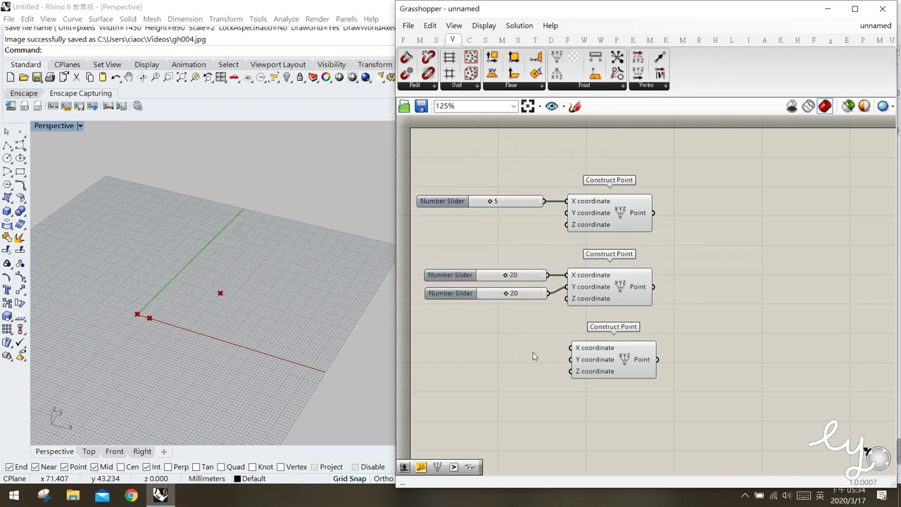
pyautogui.click(585, 302)
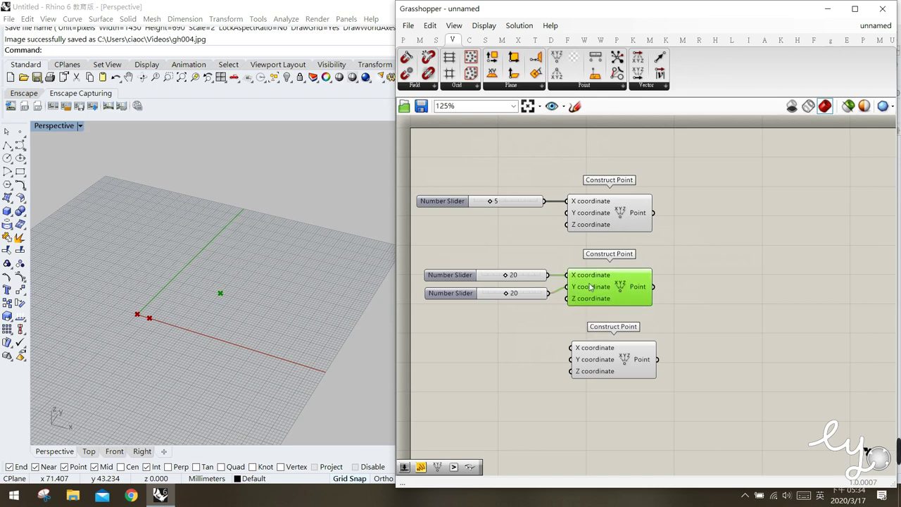
pyautogui.click(498, 347)
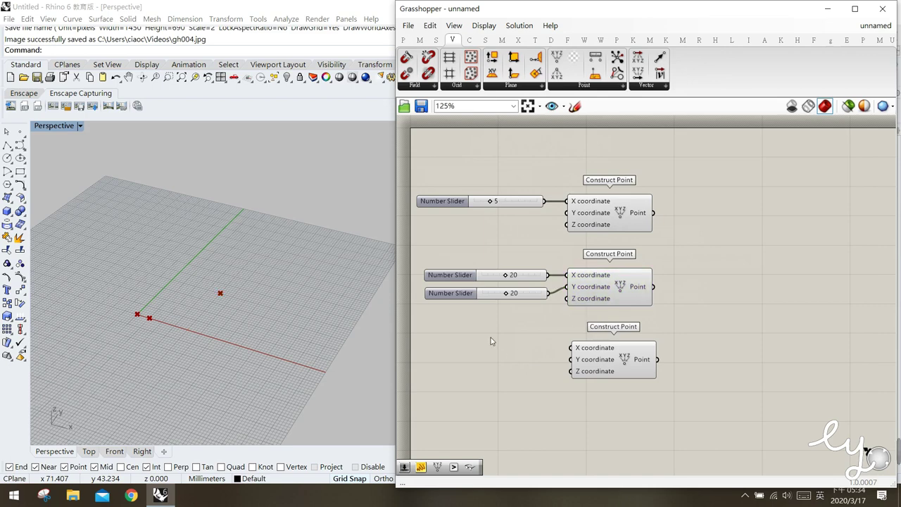
# Copy the second point's two sliders beside the third Construct Point and connect them to its X and Y coordinates.
pyautogui.moveTo(532, 344); pyautogui.dragTo(541, 322, button='right')
pyautogui.moveTo(548, 313); pyautogui.dragTo(480, 236)
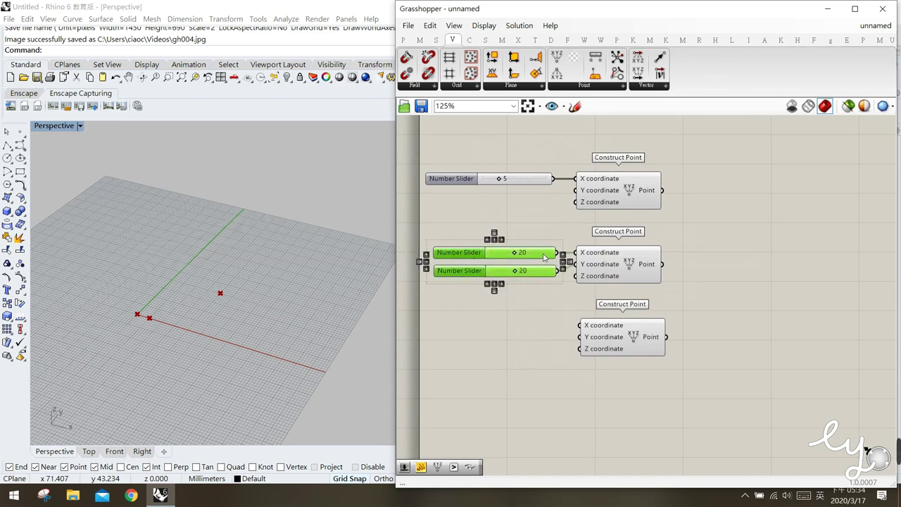
pyautogui.moveTo(542, 258); pyautogui.dragTo(578, 337)
pyautogui.click(563, 377)
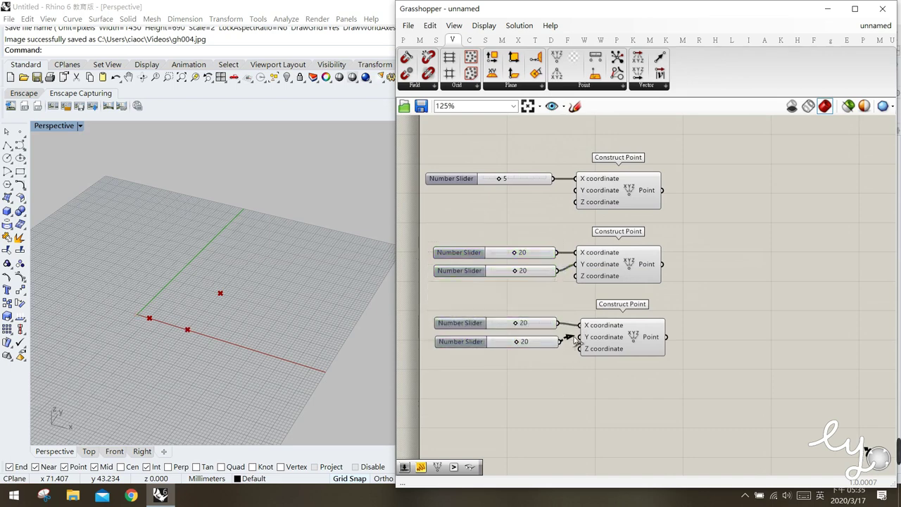
# Set the third point's X coordinate slider to 3.
pyautogui.click(631, 347)
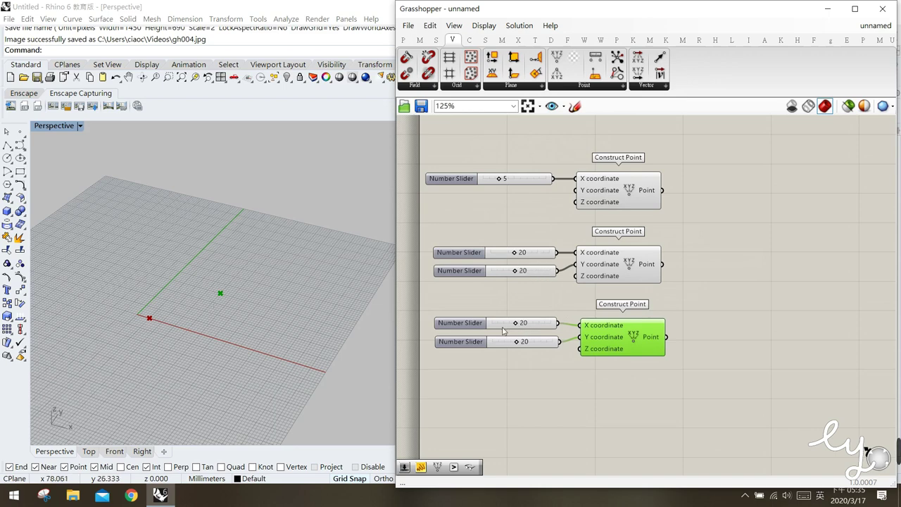
pyautogui.moveTo(524, 323); pyautogui.dragTo(495, 326)
pyautogui.click(631, 392)
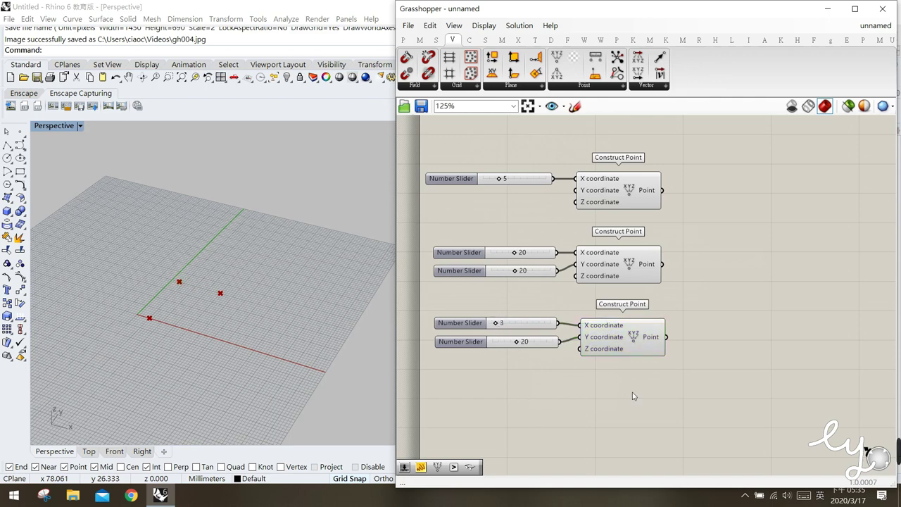
# Select each of the three Construct Point components in turn to identify its matching point in the Rhino viewport.
pyautogui.moveTo(631, 392); pyautogui.dragTo(609, 346, button='right')
pyautogui.click(599, 210)
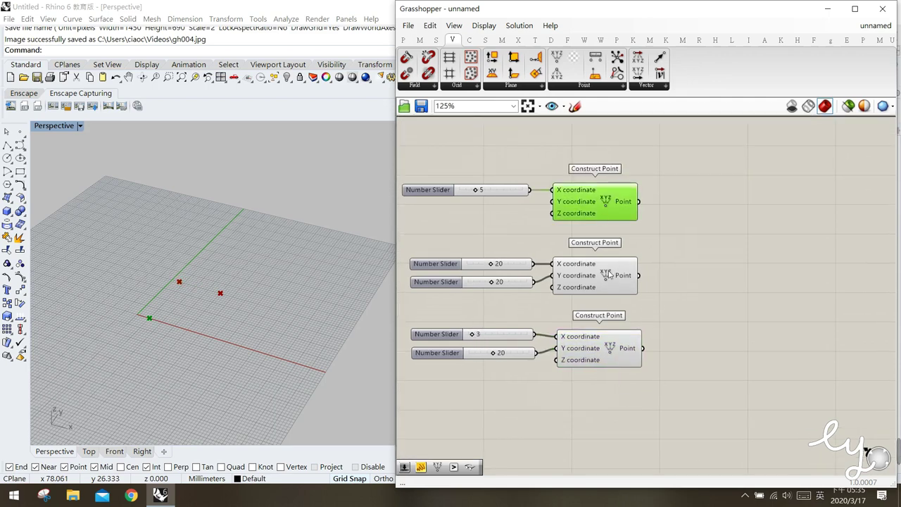
pyautogui.click(610, 274)
pyautogui.click(613, 360)
pyautogui.click(615, 206)
pyautogui.click(612, 274)
pyautogui.click(610, 339)
pyautogui.click(686, 322)
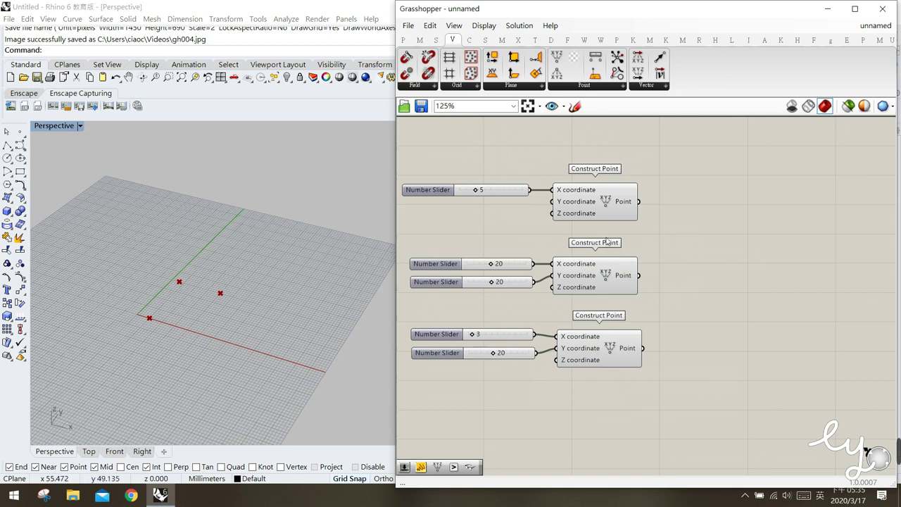
# Add a Line curve component to the canvas beside the Construct Point components.
pyautogui.click(469, 41)
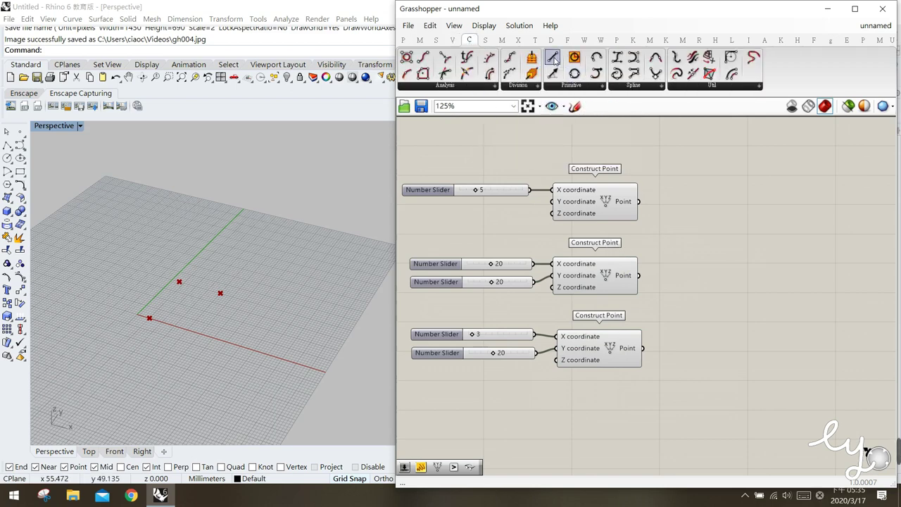
pyautogui.moveTo(553, 60); pyautogui.dragTo(719, 235)
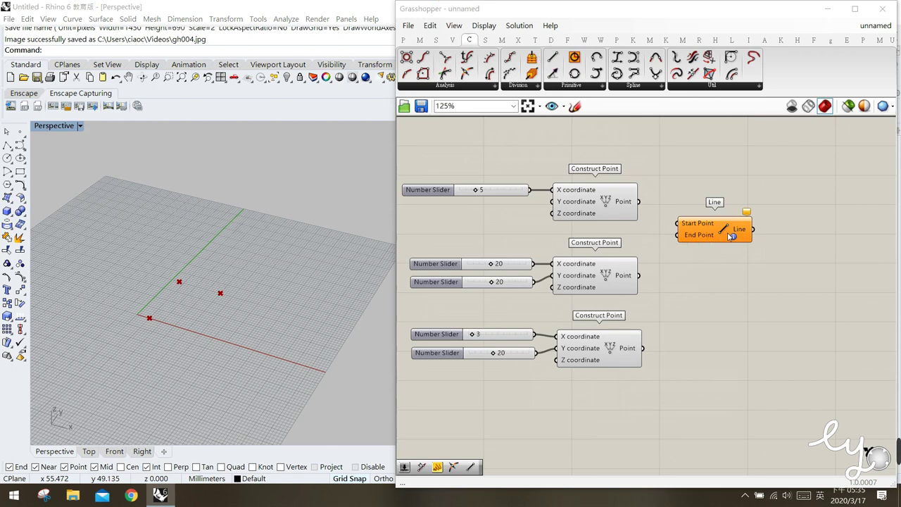
pyautogui.moveTo(711, 240); pyautogui.dragTo(727, 237)
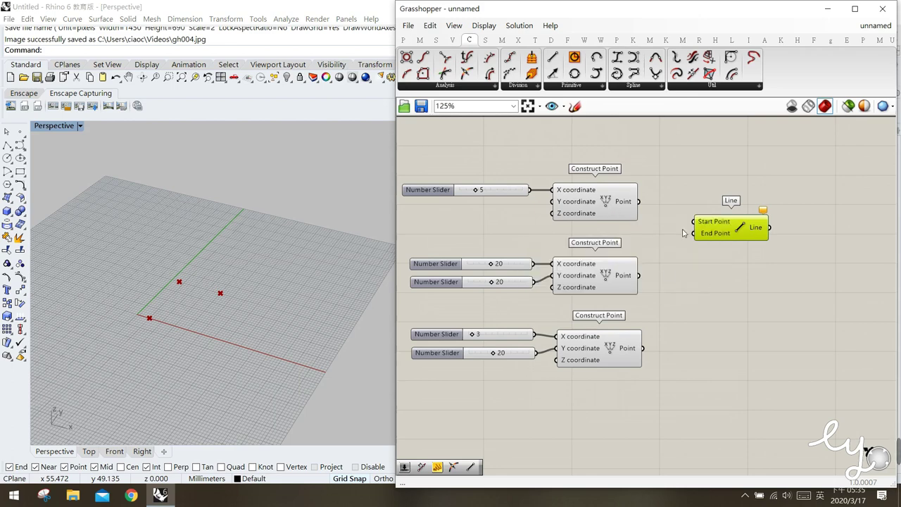
# Connect the first point to the Line's Start Point and the second point to its End Point, aligning the Line with the first point.
pyautogui.click(615, 199)
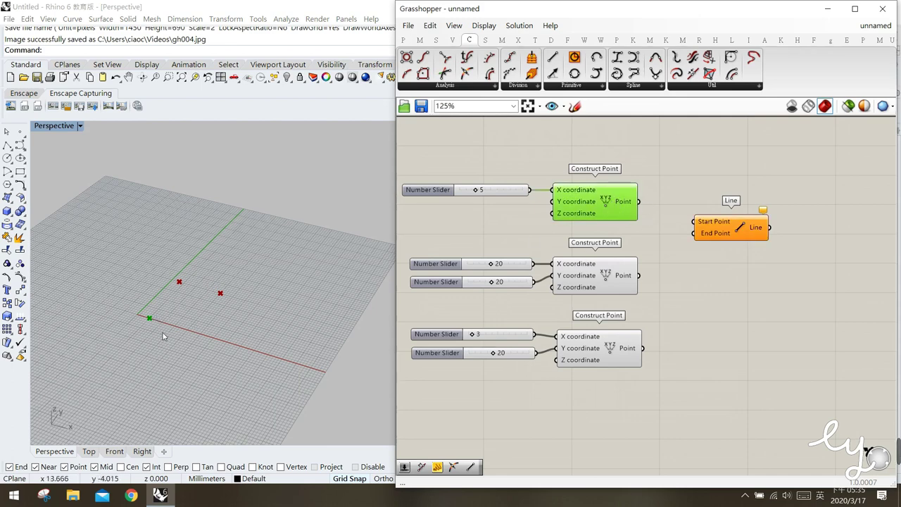
pyautogui.click(580, 282)
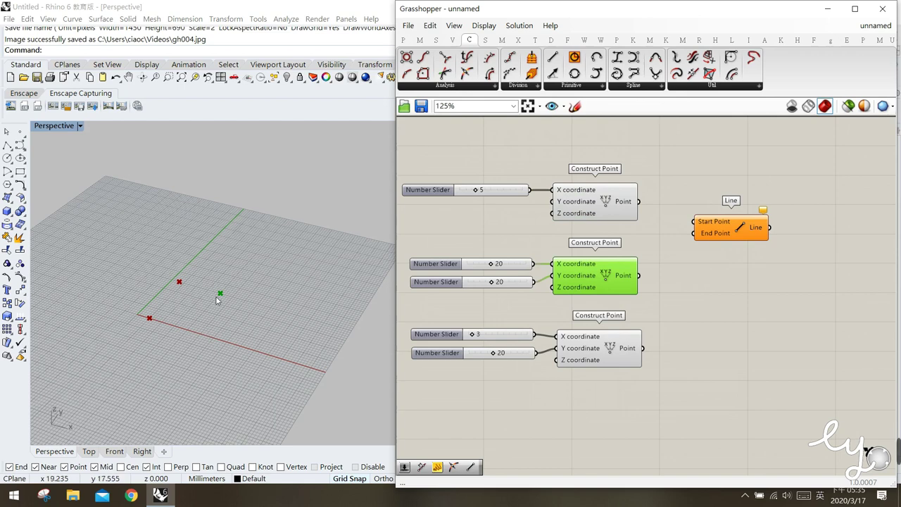
pyautogui.click(615, 209)
pyautogui.moveTo(638, 202); pyautogui.dragTo(701, 231)
pyautogui.moveTo(716, 236); pyautogui.dragTo(708, 216)
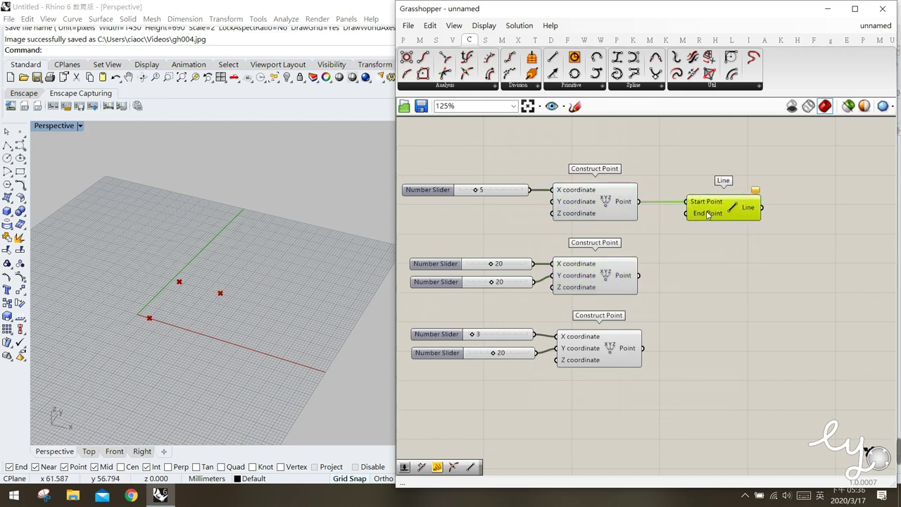
pyautogui.click(616, 265)
pyautogui.moveTo(642, 281); pyautogui.dragTo(687, 213)
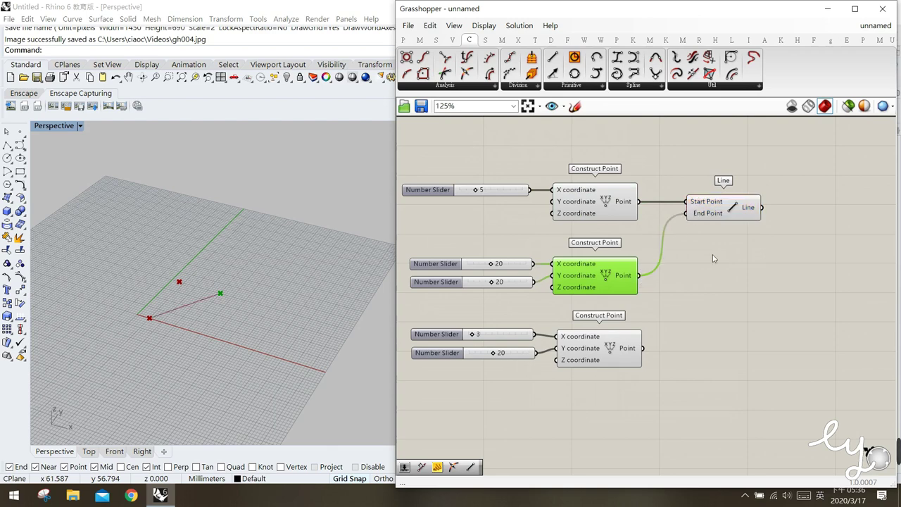
pyautogui.click(732, 211)
pyautogui.click(724, 283)
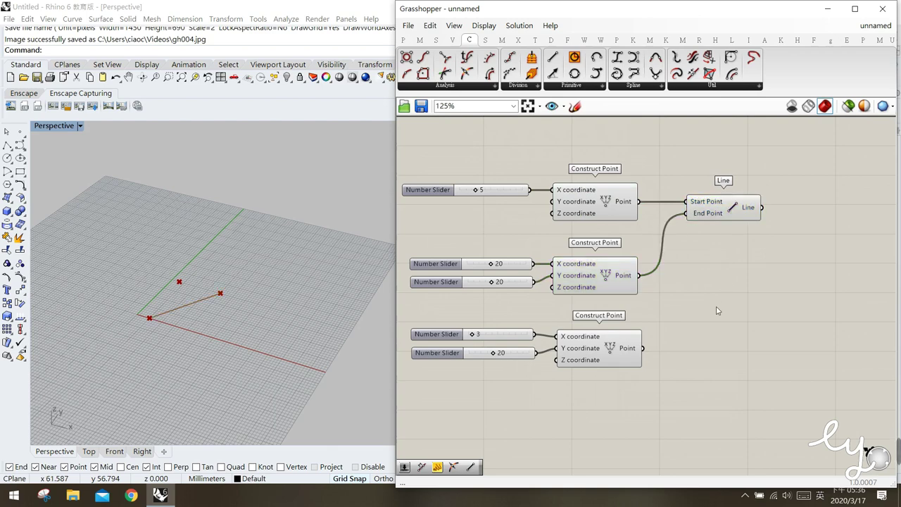
# Duplicate the Line component below the original, keeping its start and end point connections.
pyautogui.click(739, 211)
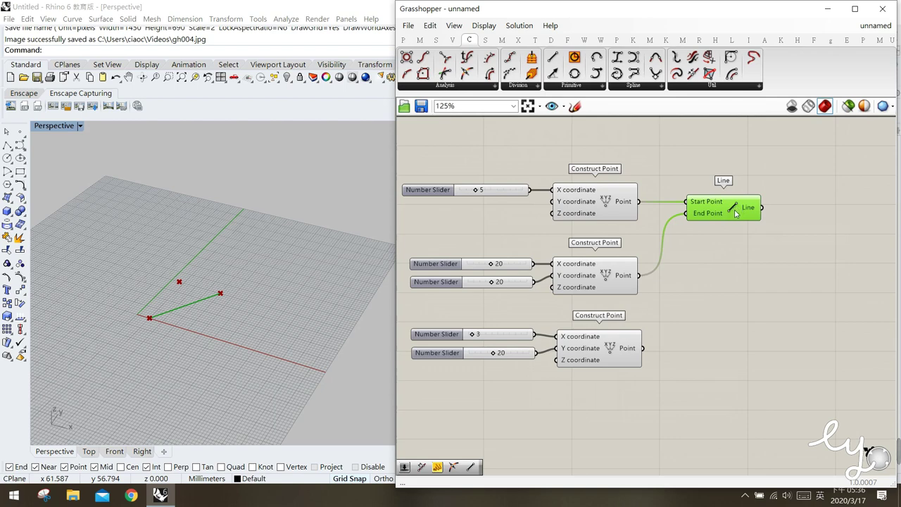
pyautogui.moveTo(733, 212); pyautogui.dragTo(726, 274)
pyautogui.click(722, 330)
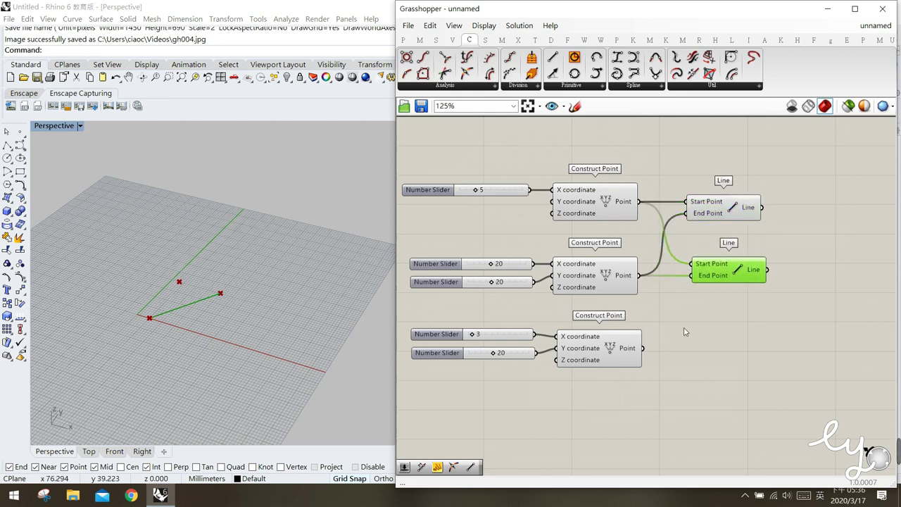
# Rewire the duplicated Line so the second point feeds its Start Point and the third point feeds its End Point.
pyautogui.click(632, 300)
pyautogui.click(603, 279)
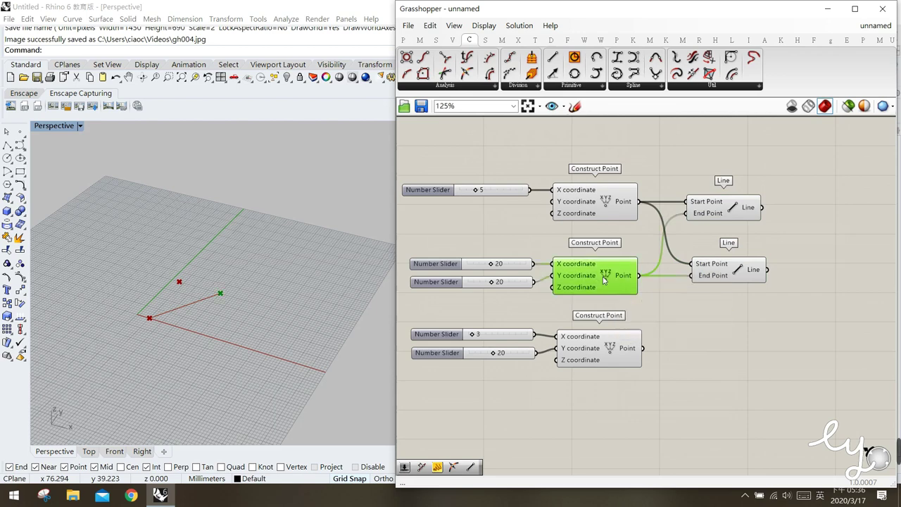
pyautogui.click(601, 340)
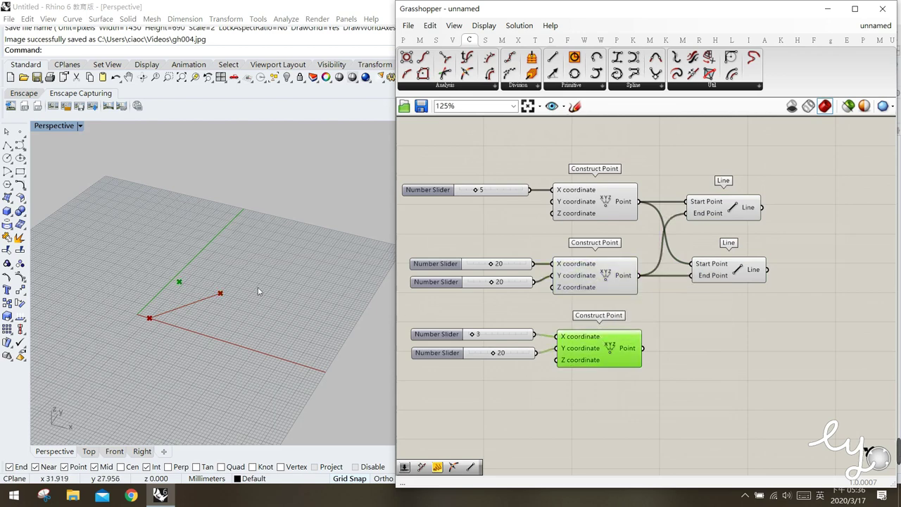
pyautogui.click(674, 324)
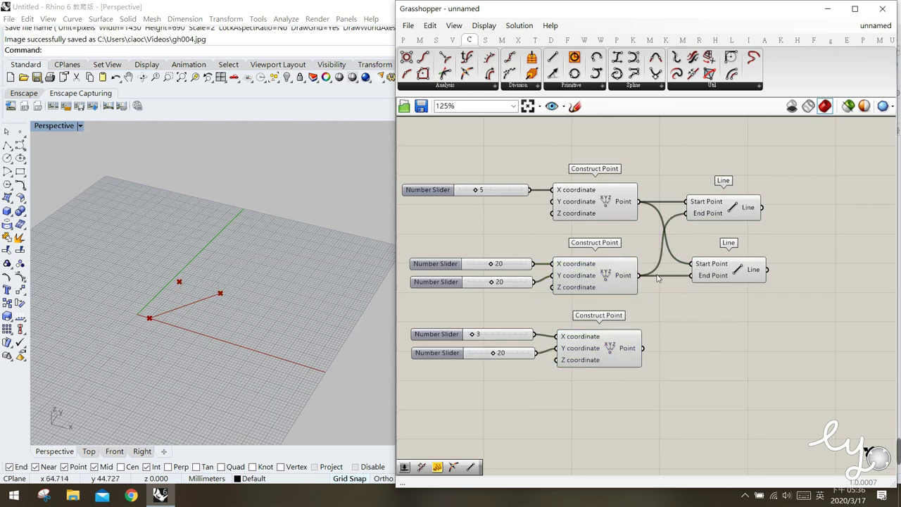
pyautogui.click(622, 280)
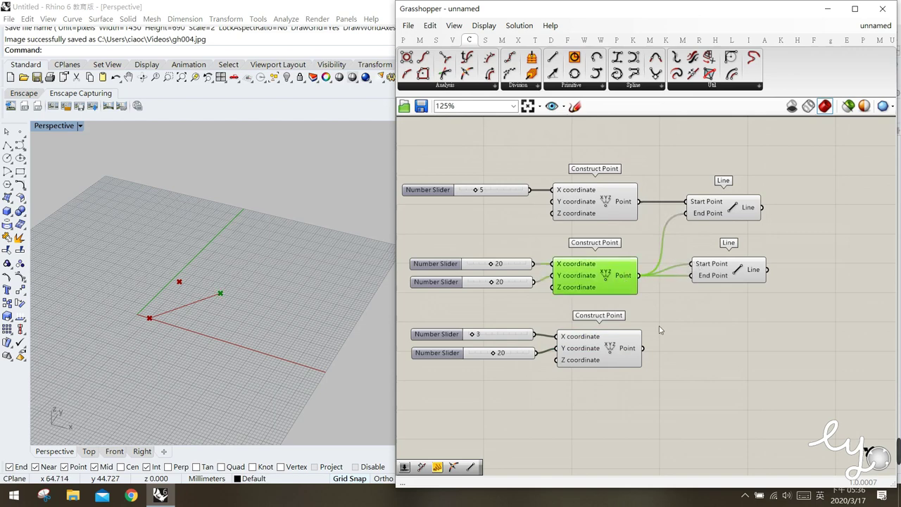
pyautogui.moveTo(642, 348); pyautogui.dragTo(692, 275)
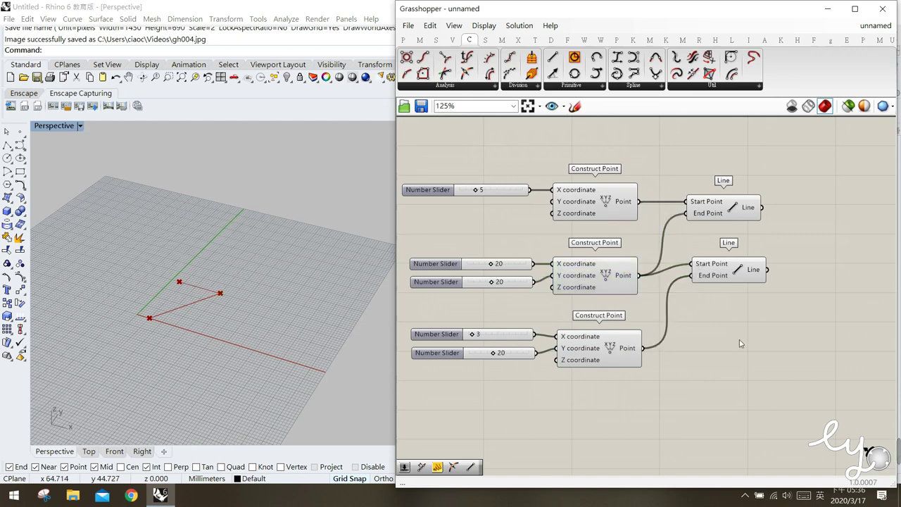
# Duplicate the second Line below itself and connect the third point to the copy's Start Point and the first point to its End Point.
pyautogui.click(736, 274)
pyautogui.keyDown('alt'); pyautogui.moveTo(736, 275); pyautogui.dragTo(737, 340); pyautogui.keyUp('alt')
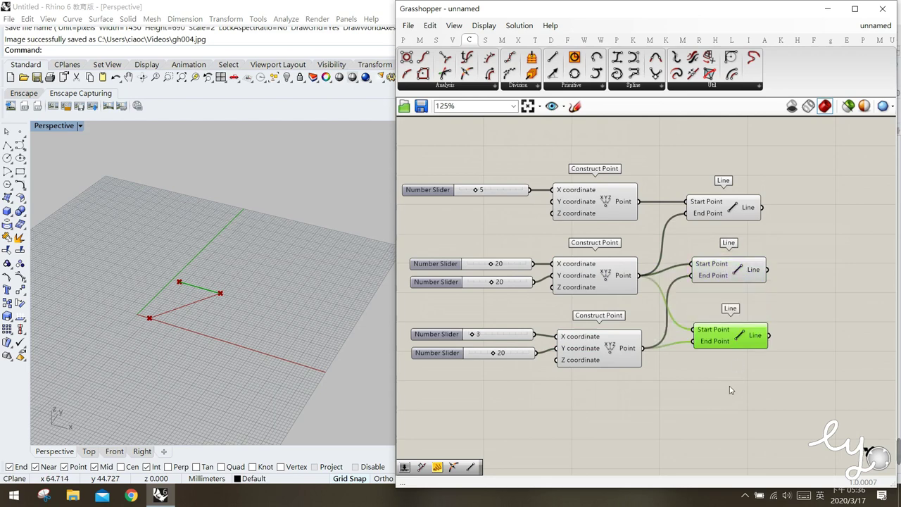
pyautogui.click(563, 345)
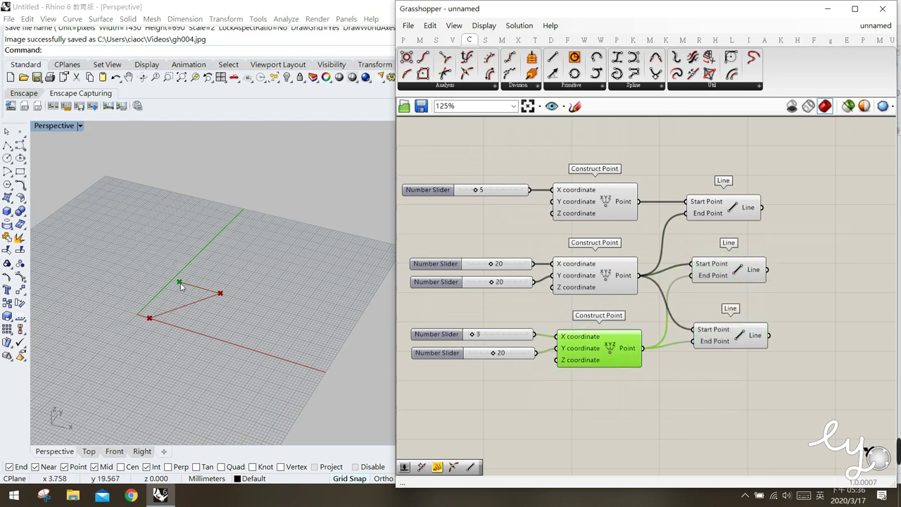
pyautogui.click(577, 209)
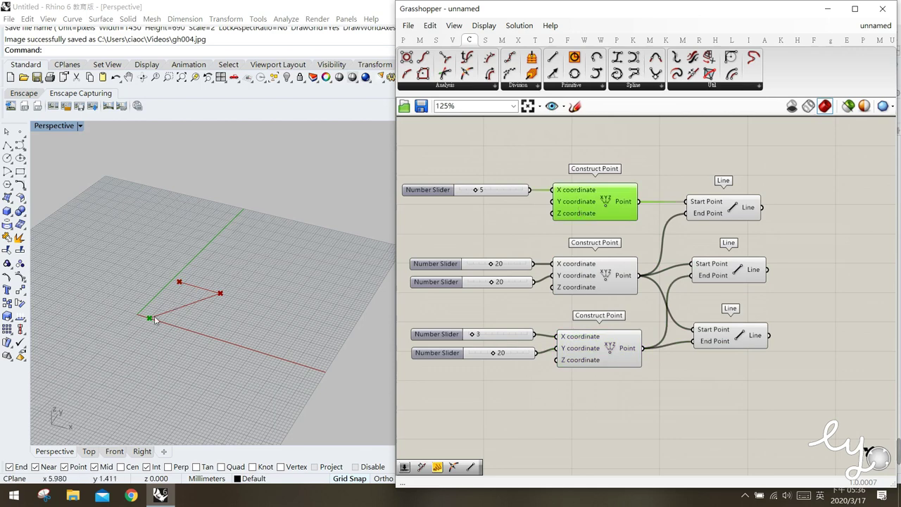
pyautogui.click(648, 373)
pyautogui.moveTo(642, 348); pyautogui.dragTo(694, 329)
pyautogui.click(632, 214)
pyautogui.moveTo(638, 201); pyautogui.dragTo(693, 340)
pyautogui.click(707, 373)
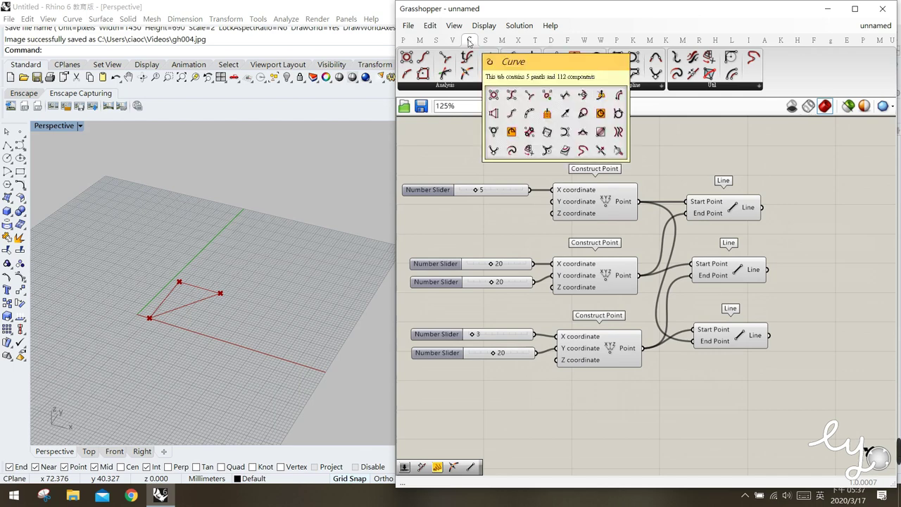
# Add a Circle 3Pt component to the canvas above the first Line component.
pyautogui.click(578, 87)
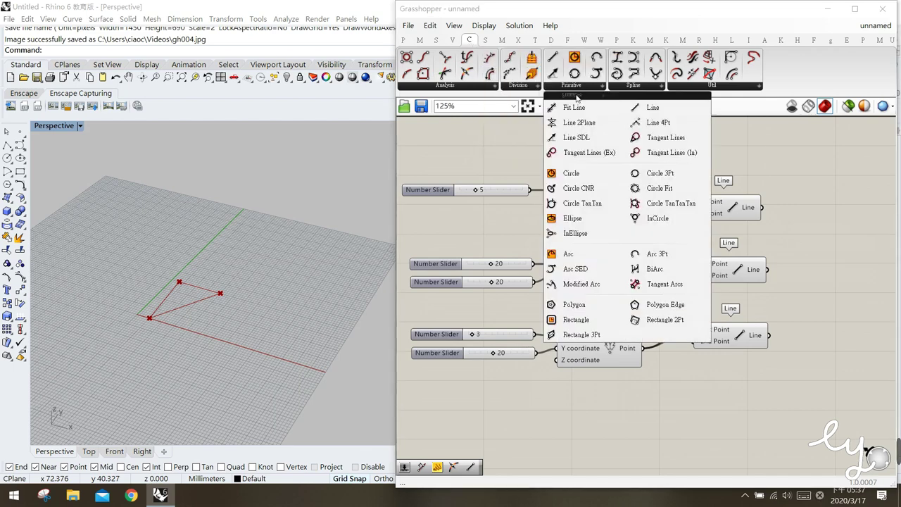
pyautogui.click(667, 174)
pyautogui.click(729, 143)
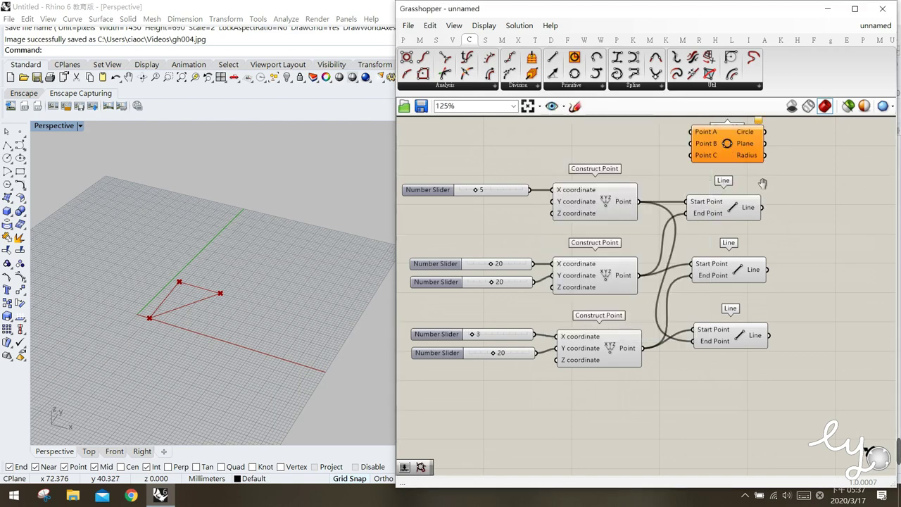
pyautogui.click(832, 225)
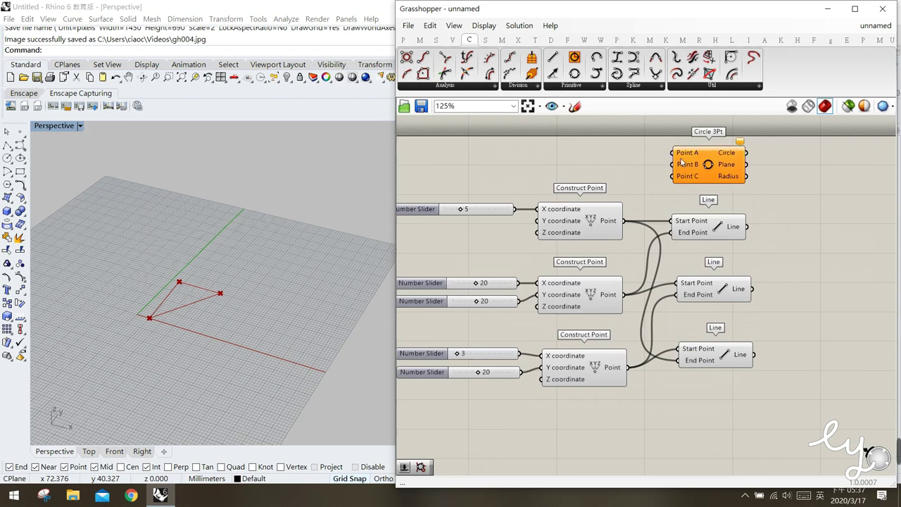
# Add an InCircle component to the canvas below the third Line component.
pyautogui.click(561, 87)
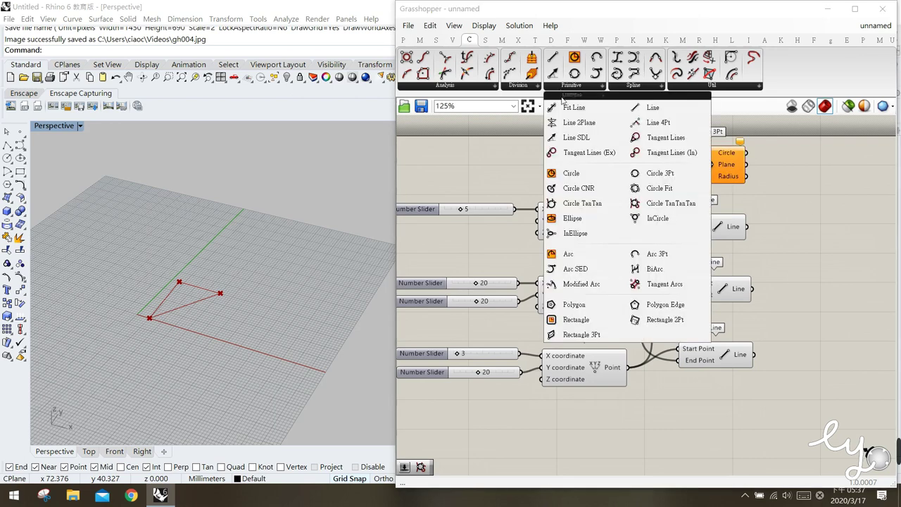
pyautogui.click(658, 221)
pyautogui.click(718, 408)
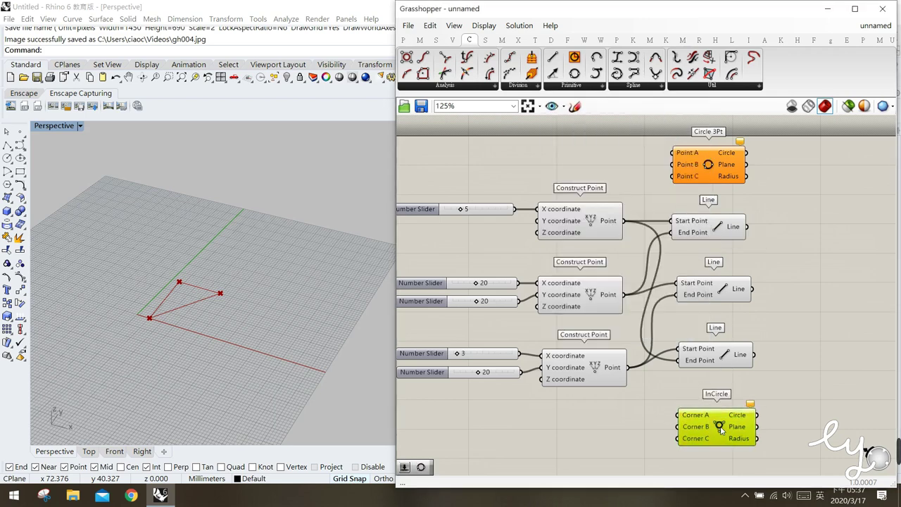
# Reveal where the Circle 3Pt and InCircle components are located in the component palette.
pyautogui.click(714, 166)
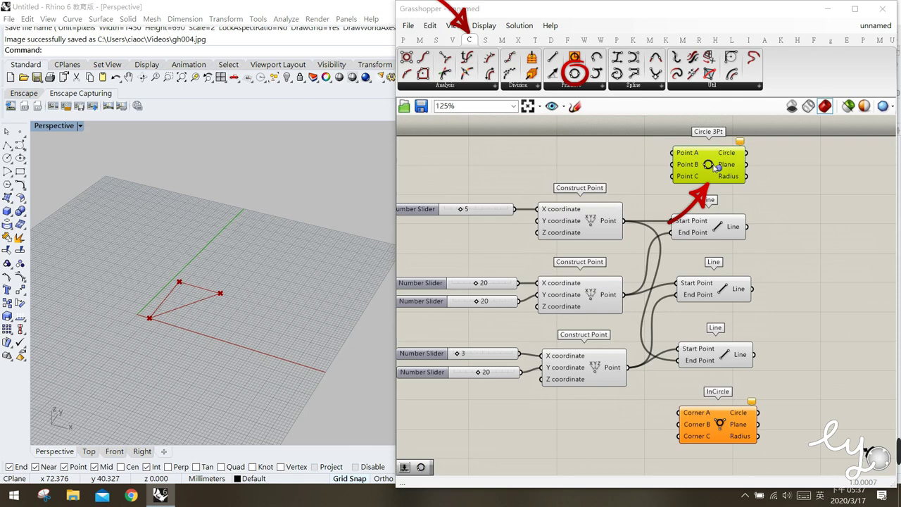
pyautogui.keyDown('ctrl'); pyautogui.keyDown('alt'); pyautogui.click(726, 425); pyautogui.keyUp('alt'); pyautogui.keyUp('ctrl')
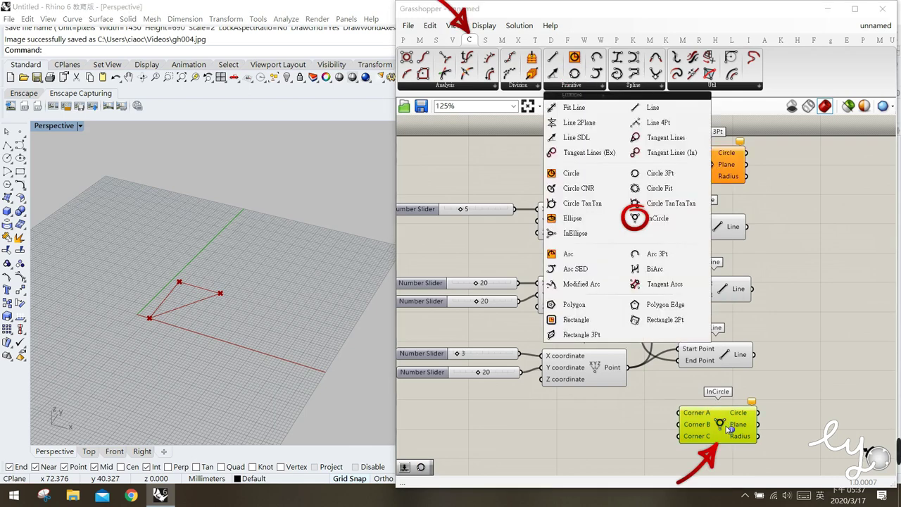
pyautogui.click(696, 321)
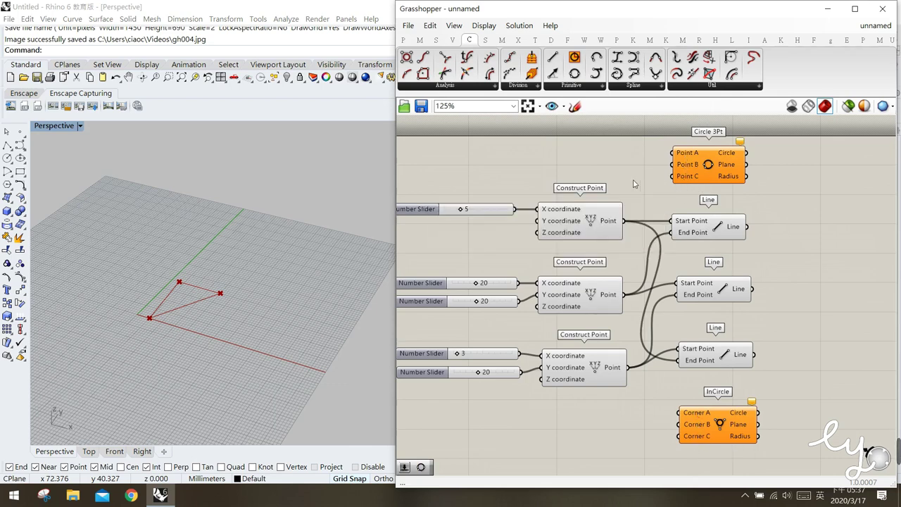
# Connect the first, second and third points to Point A, Point B and Point C of the Circle 3Pt component.
pyautogui.click(598, 222)
pyautogui.click(604, 301)
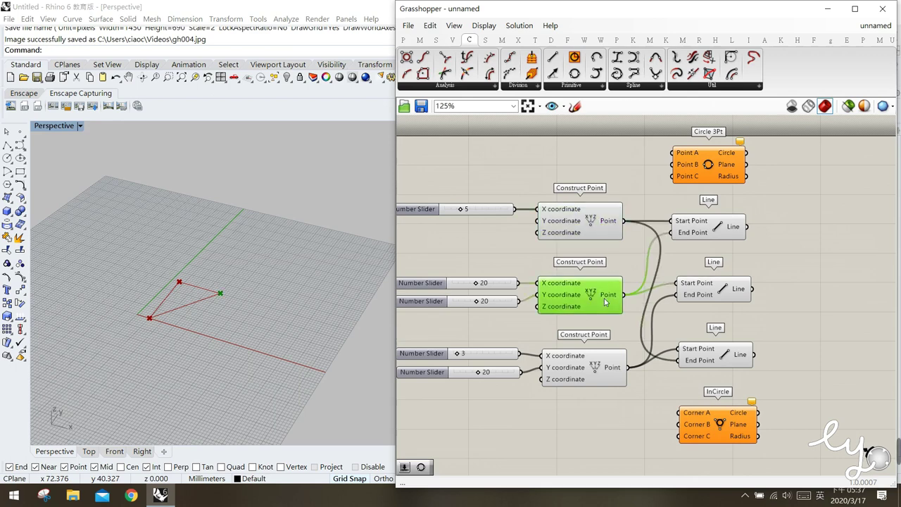
pyautogui.click(609, 378)
pyautogui.moveTo(629, 220); pyautogui.dragTo(672, 153)
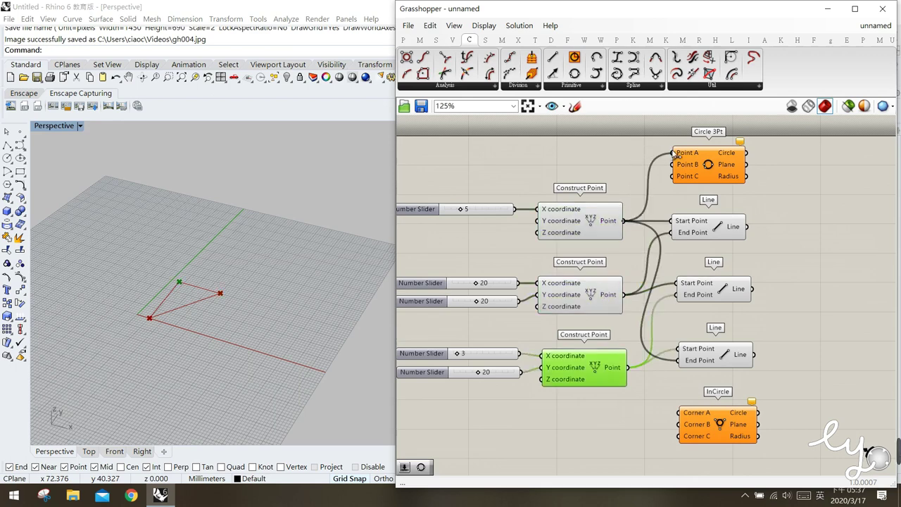
pyautogui.moveTo(629, 295); pyautogui.dragTo(675, 166)
pyautogui.moveTo(628, 367); pyautogui.dragTo(675, 177)
pyautogui.click(641, 415)
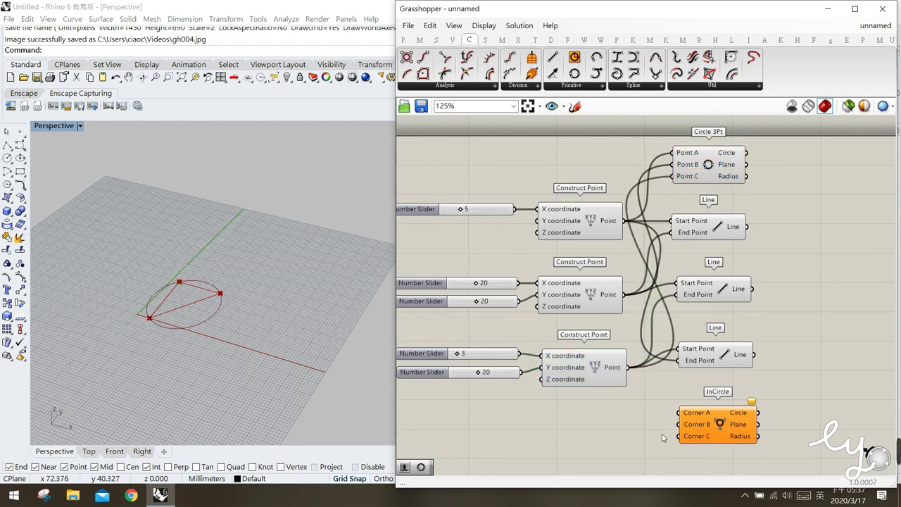
# Connect the first, second and third points to Corner A, Corner B and Corner C of the InCircle component.
pyautogui.click(702, 168)
pyautogui.click(762, 196)
pyautogui.click(709, 425)
pyautogui.click(622, 422)
pyautogui.moveTo(624, 220); pyautogui.dragTo(686, 424)
pyautogui.moveTo(623, 295); pyautogui.dragTo(679, 424)
pyautogui.moveTo(606, 367); pyautogui.dragTo(682, 436)
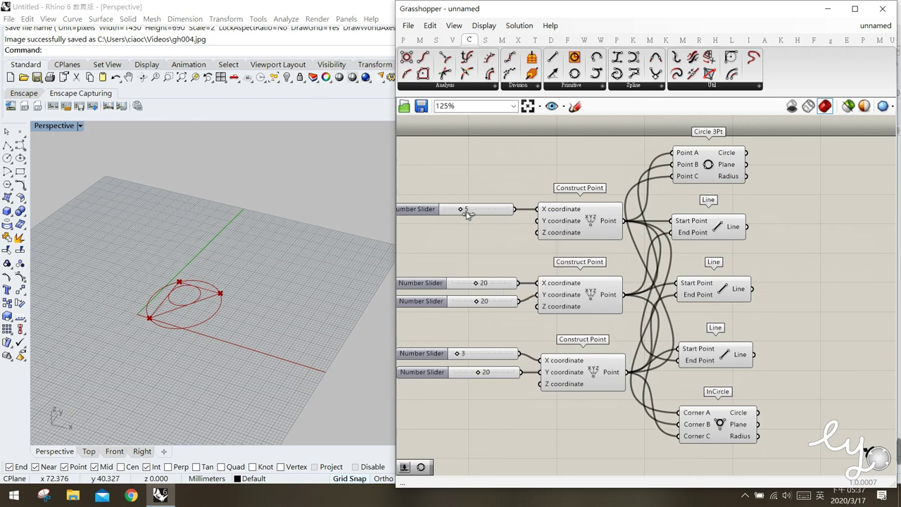
# Set the first point's X to 8, the second point's X and Y to 30 and 26, and the third point's to 5 and 41.
pyautogui.moveTo(467, 215)
pyautogui.mouseDown()
pyautogui.moveTo(512, 216)
pyautogui.moveTo(476, 211)
pyautogui.mouseUp()
pyautogui.moveTo(476, 282); pyautogui.dragTo(489, 308)
pyautogui.moveTo(465, 360); pyautogui.dragTo(509, 392)
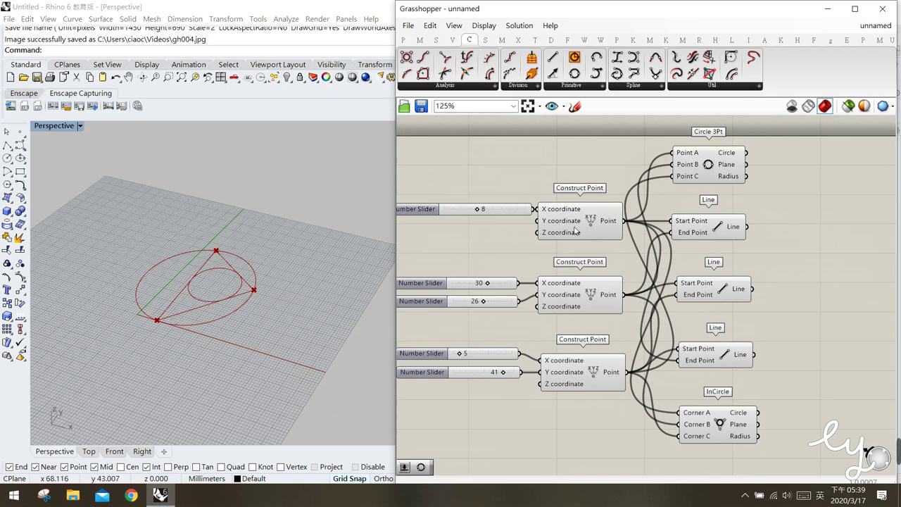
# Select all three Construct Point components together and turn off their preview in the Rhino viewport.
pyautogui.click(595, 225)
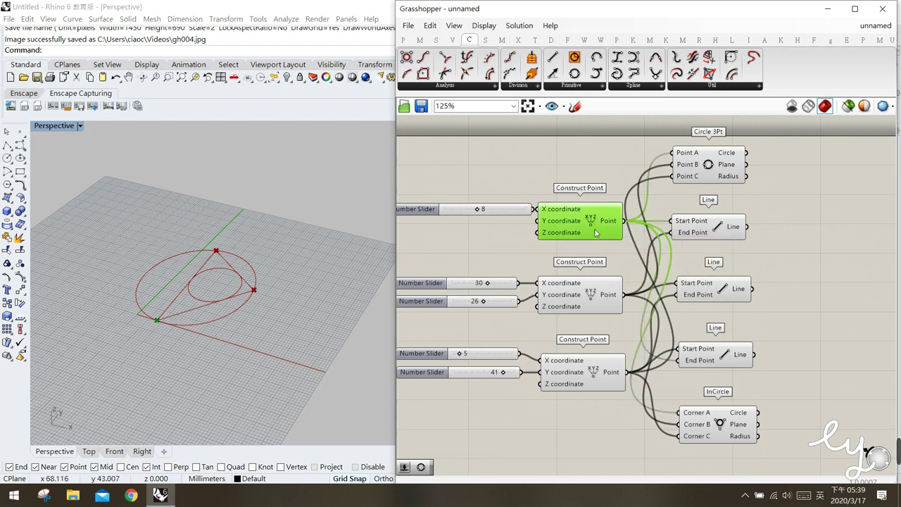
pyautogui.keyDown('shift'); pyautogui.click(586, 300); pyautogui.keyUp('shift')
pyautogui.keyDown('shift'); pyautogui.click(585, 380); pyautogui.keyUp('shift')
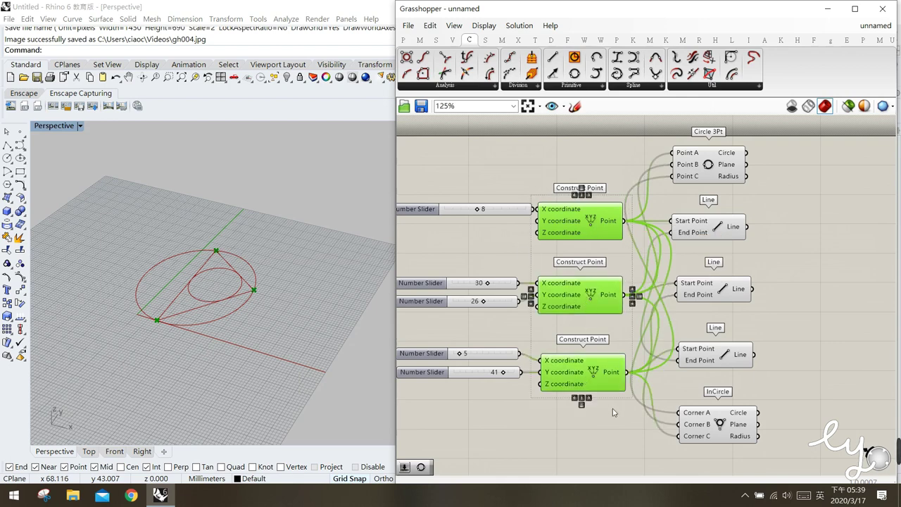
pyautogui.middleClick(587, 295)
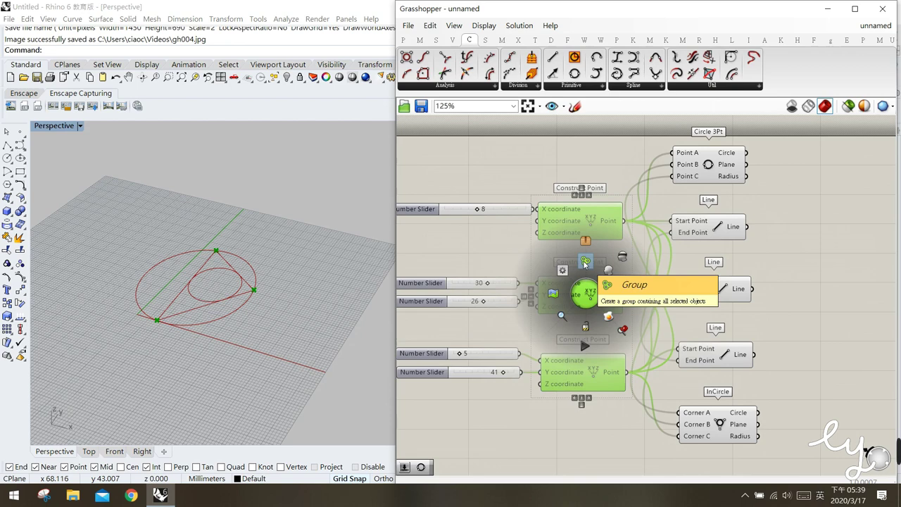
pyautogui.click(621, 259)
pyautogui.click(535, 420)
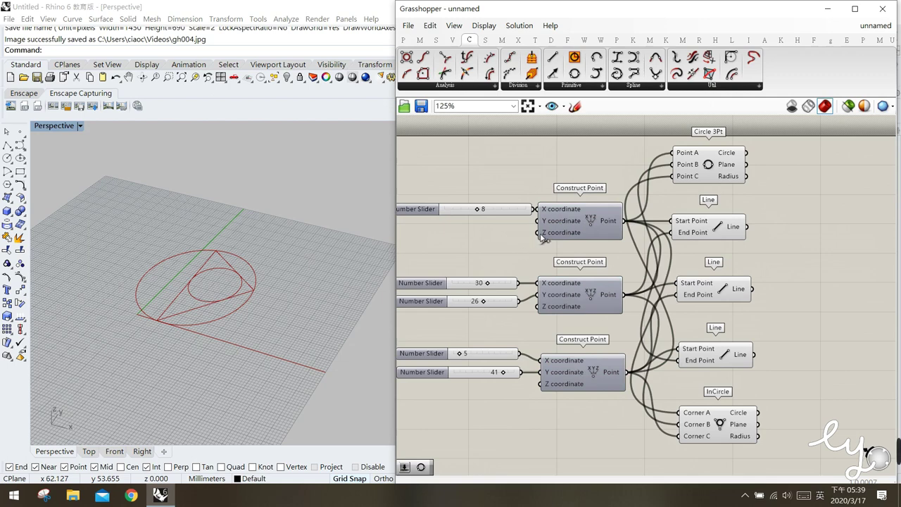
# Turn the viewport preview of the first Construct Point component back on.
pyautogui.click(593, 223)
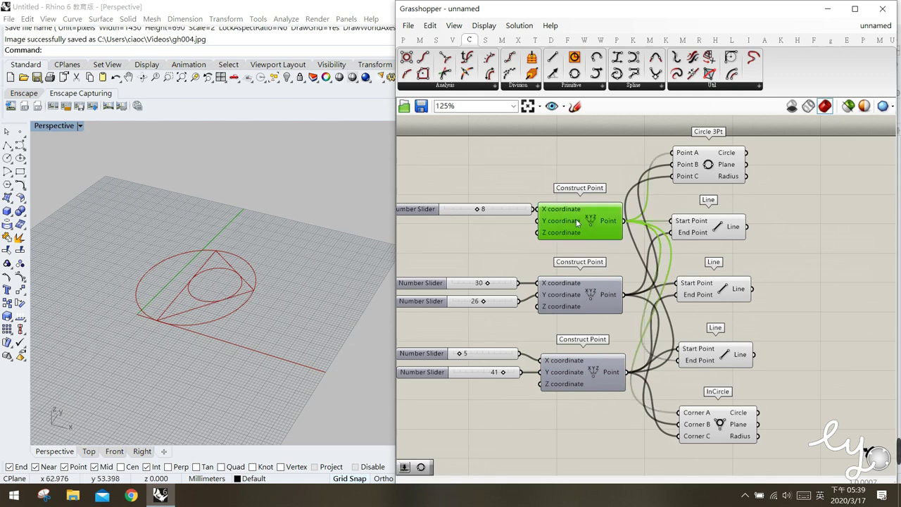
pyautogui.middleClick(606, 225)
pyautogui.click(639, 216)
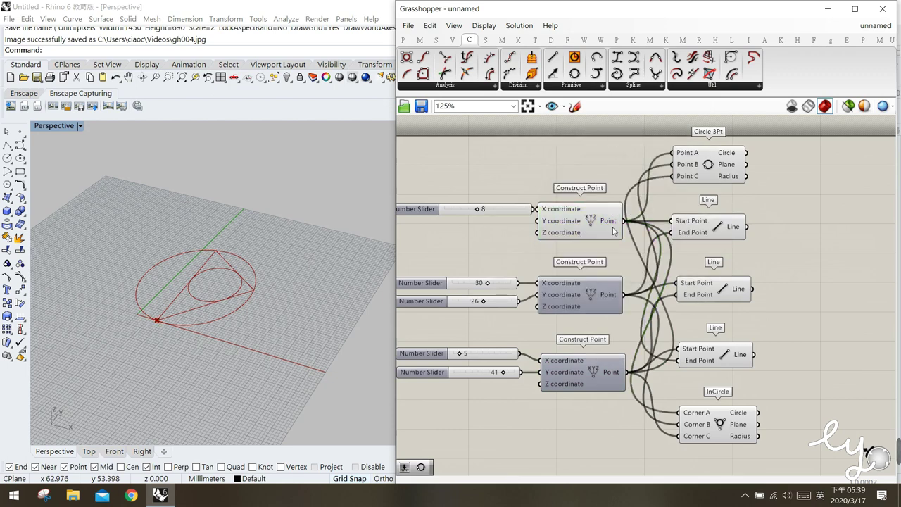
# Disable the preview of the first Construct Point component again.
pyautogui.click(596, 231)
pyautogui.middleClick(595, 221)
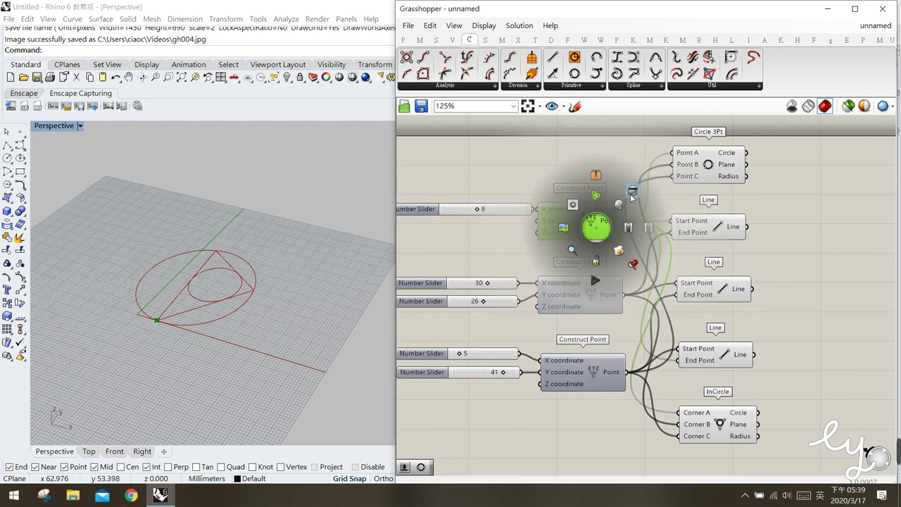
pyautogui.click(620, 170)
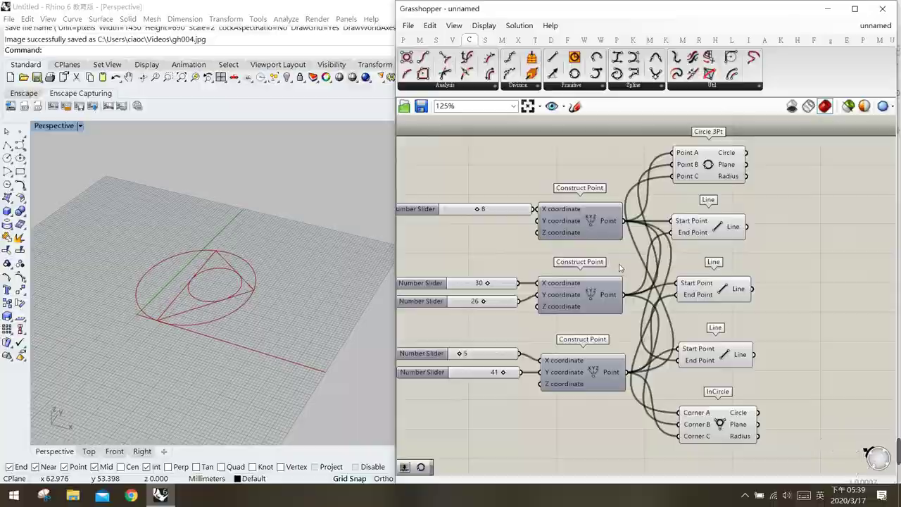